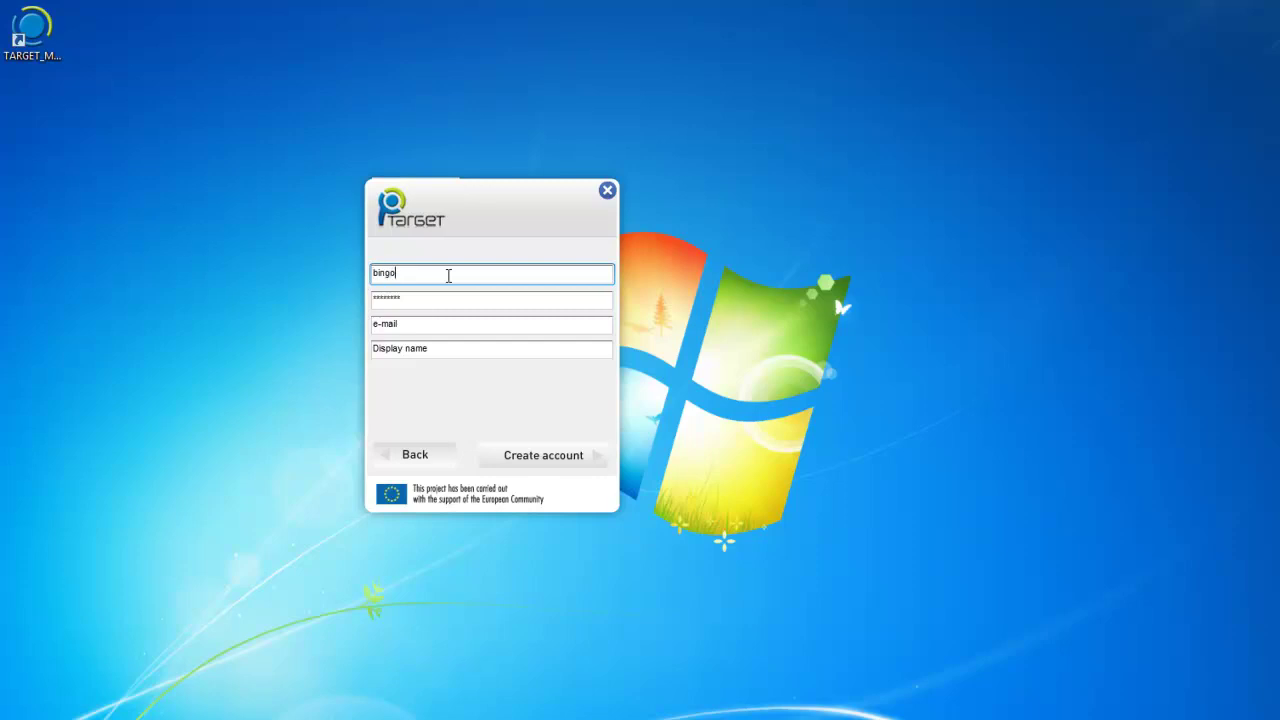
Enter the new account's password, e-mail address and display name, then create the account.
{"action": "left_click", "coordinate": [420, 300]}
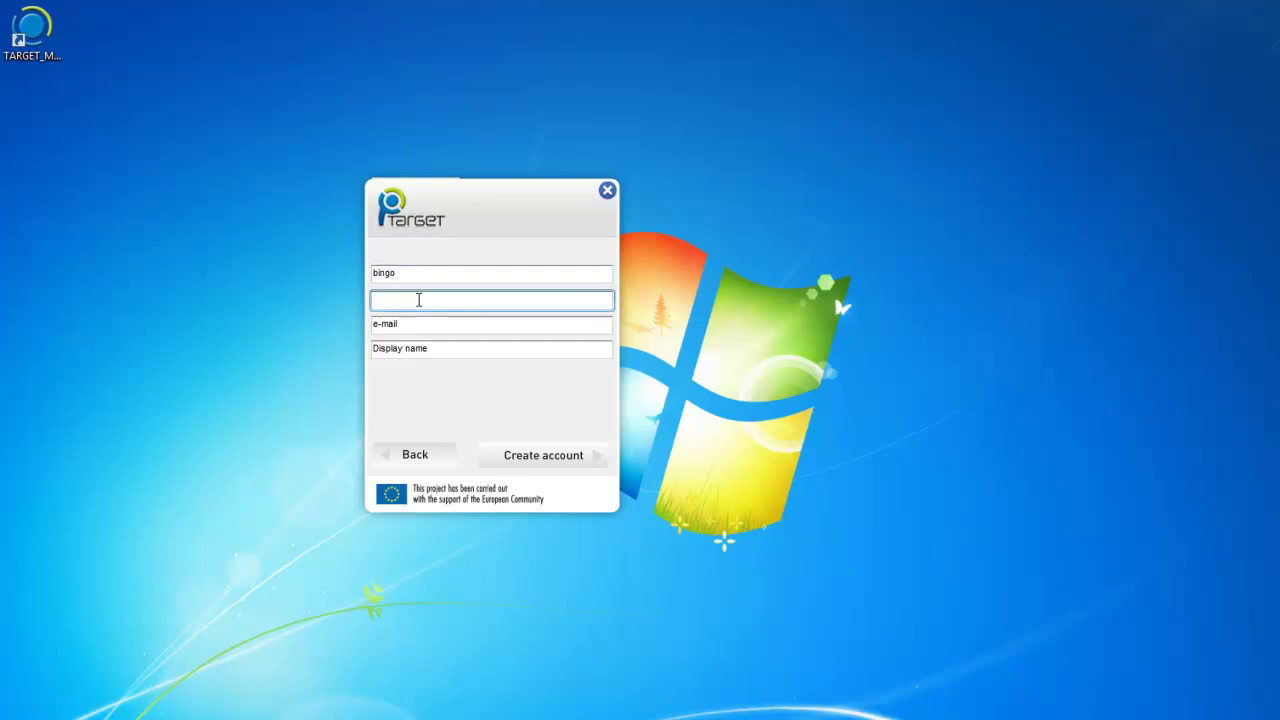
{"action": "type", "text": "bing"}
{"action": "left_click", "coordinate": [406, 326]}
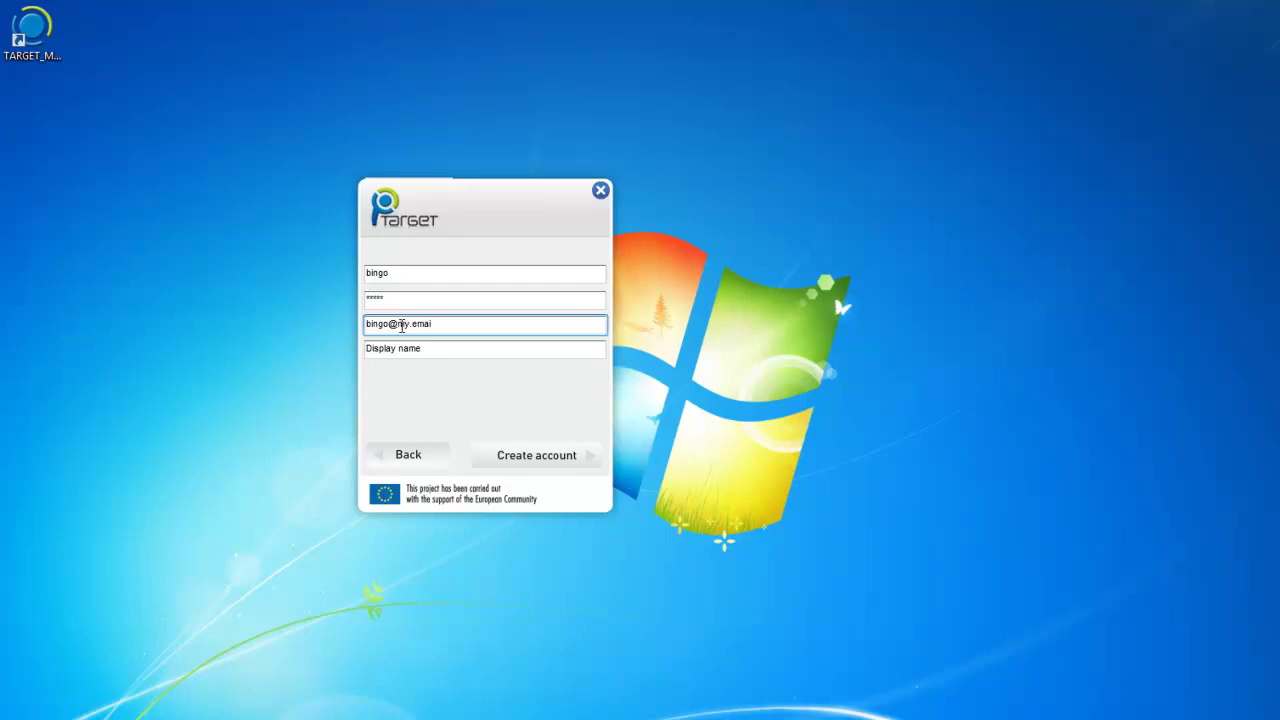
{"action": "left_click_drag", "start_coordinate": [446, 347], "coordinate": [557, 357]}
{"action": "type", "text": "bongo"}
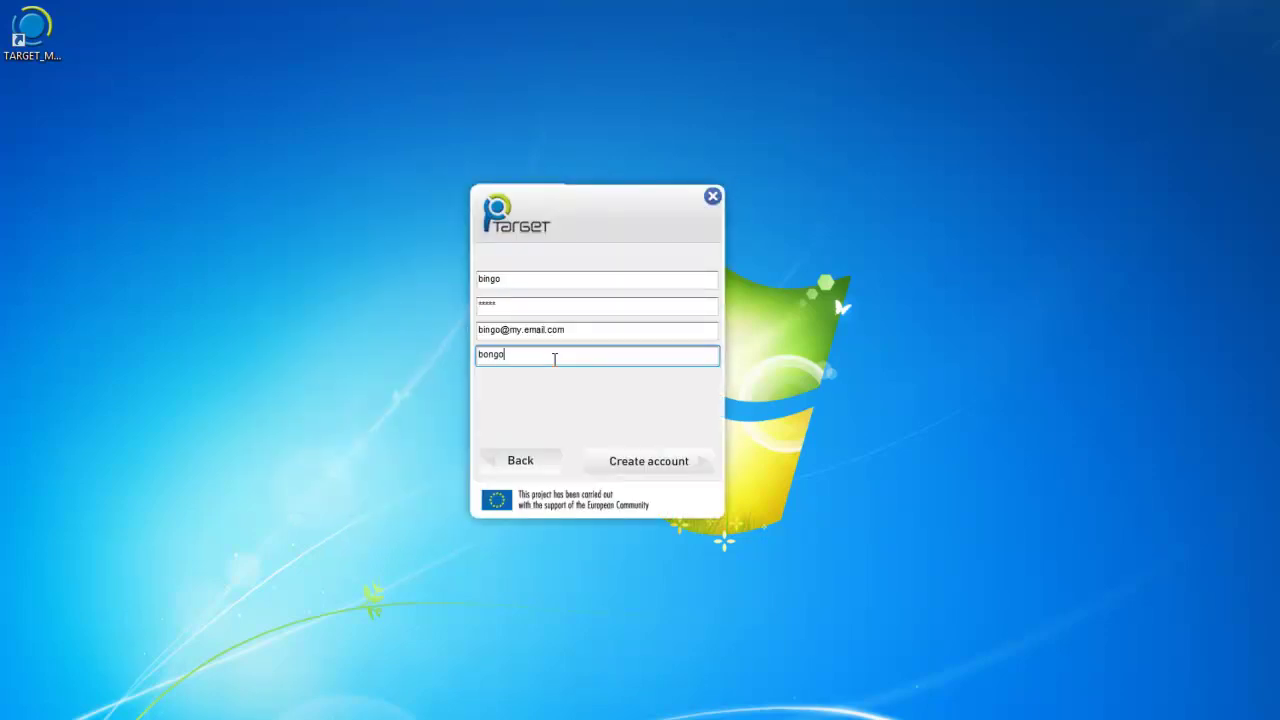
{"action": "left_click", "coordinate": [651, 463]}
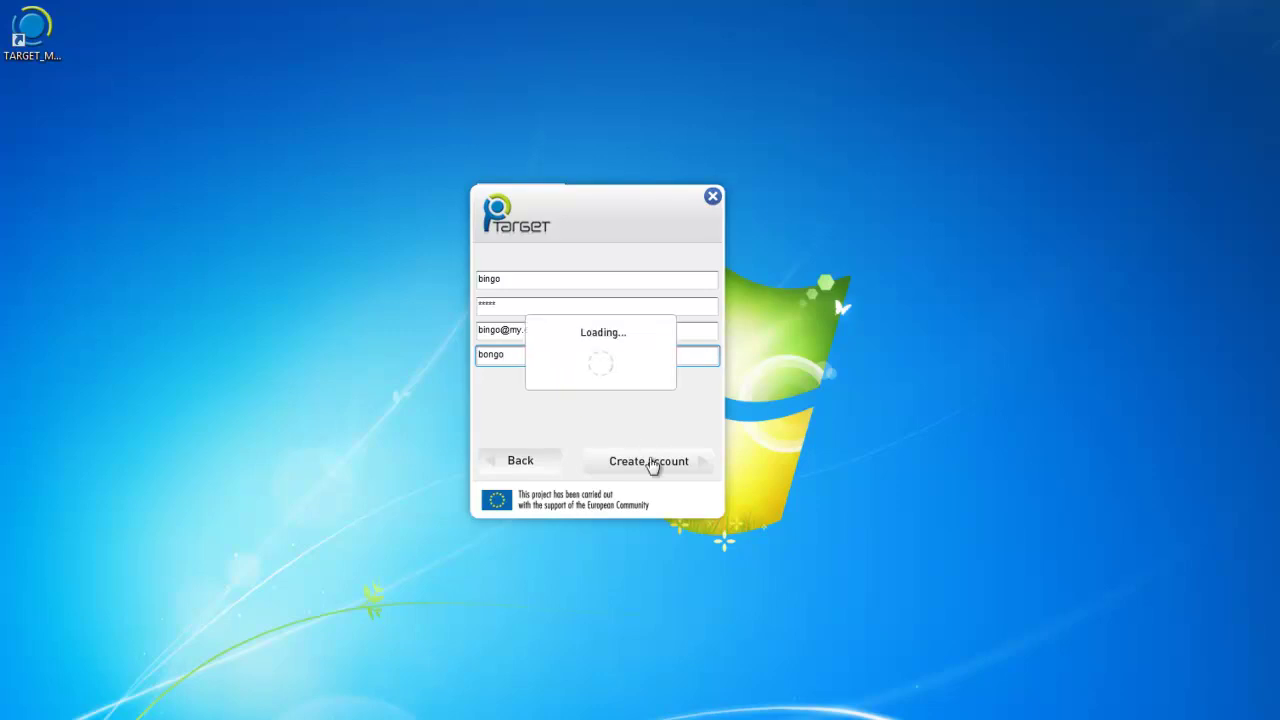
Sign in with the new account's username and password.
{"action": "left_click", "coordinate": [523, 278]}
{"action": "type", "text": "bingo"}
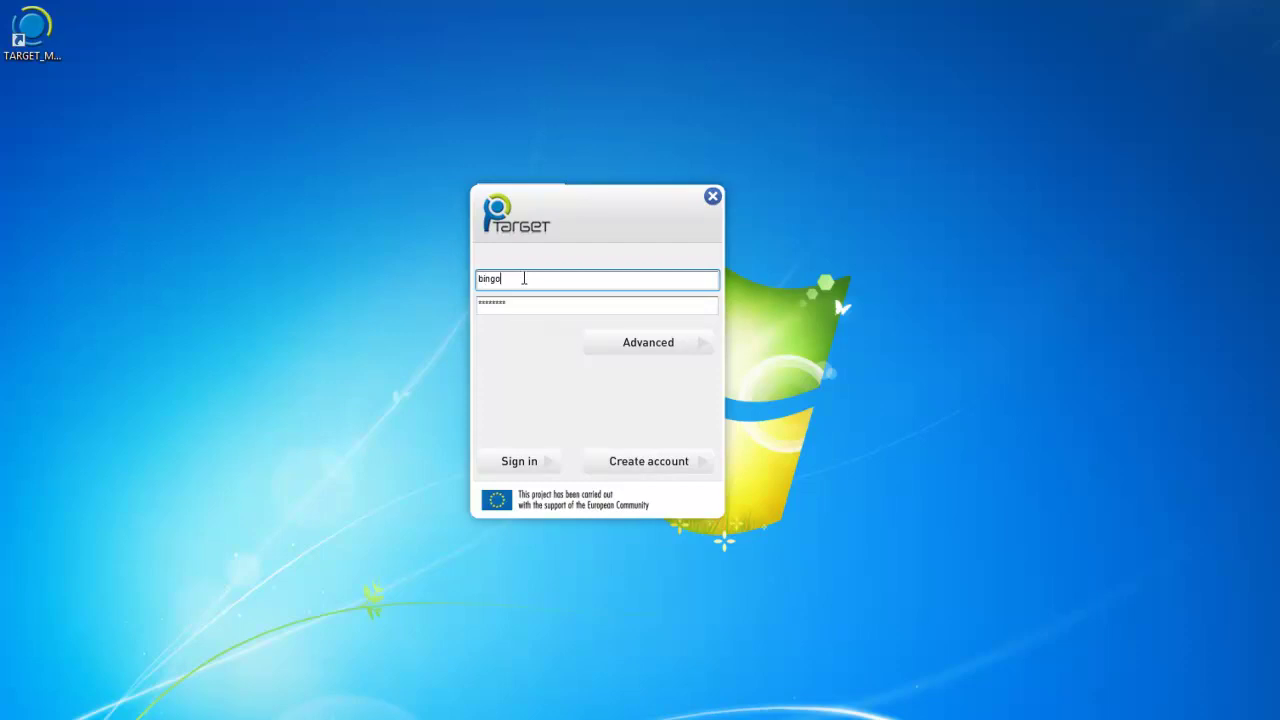
{"action": "key", "text": "Tab"}
{"action": "type", "text": "bingo"}
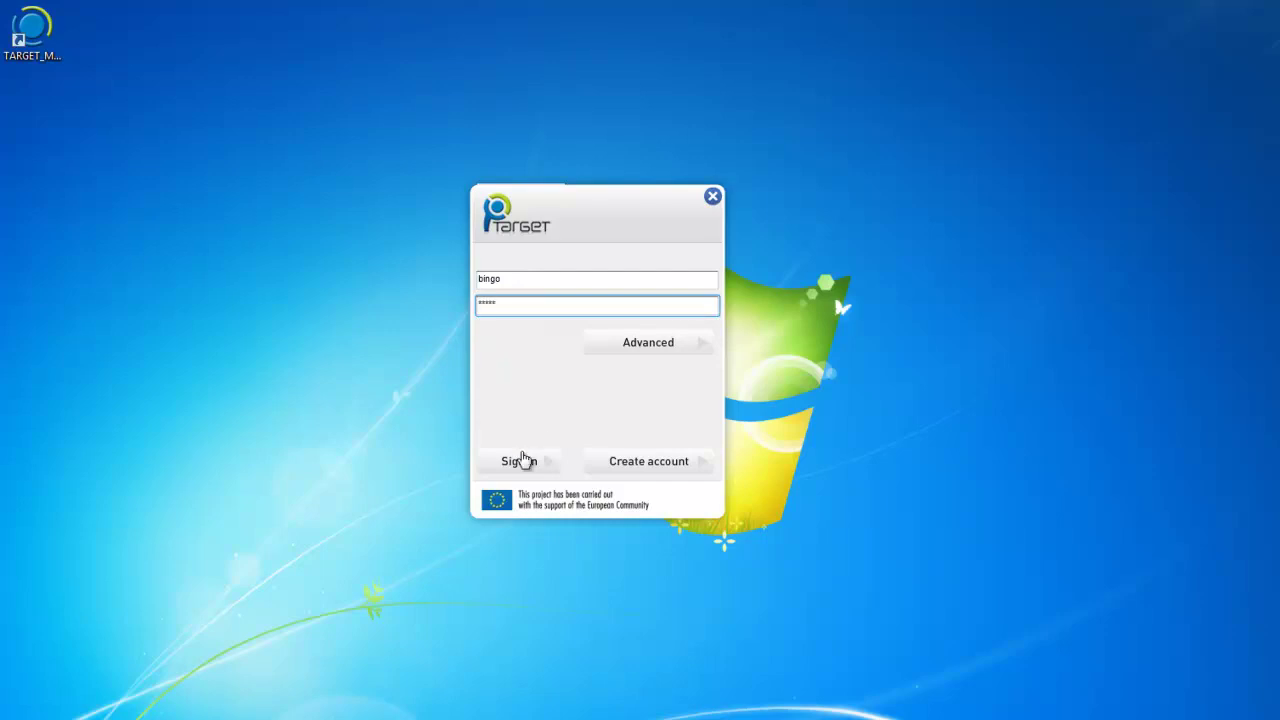
{"action": "left_click", "coordinate": [520, 461]}
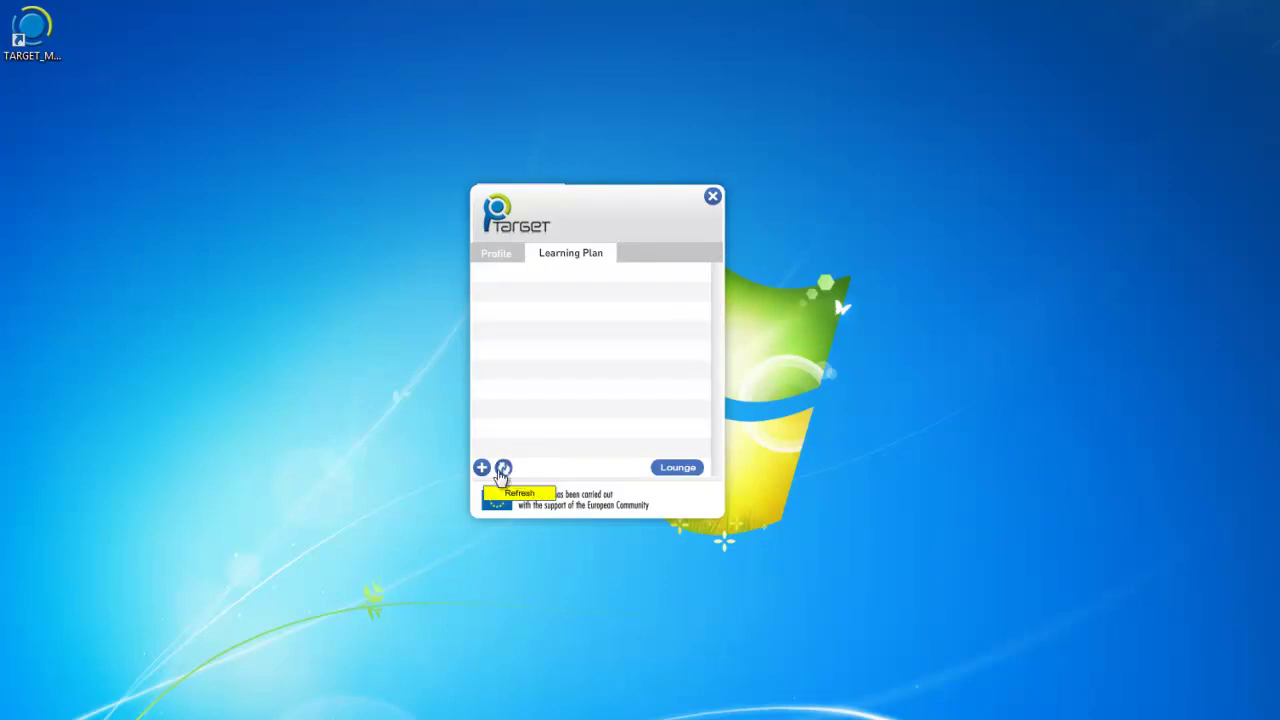
Add a learning plan named 'bingoPlan' using the Comp-based Knowl. Space Th. strategy.
{"action": "left_click", "coordinate": [482, 468]}
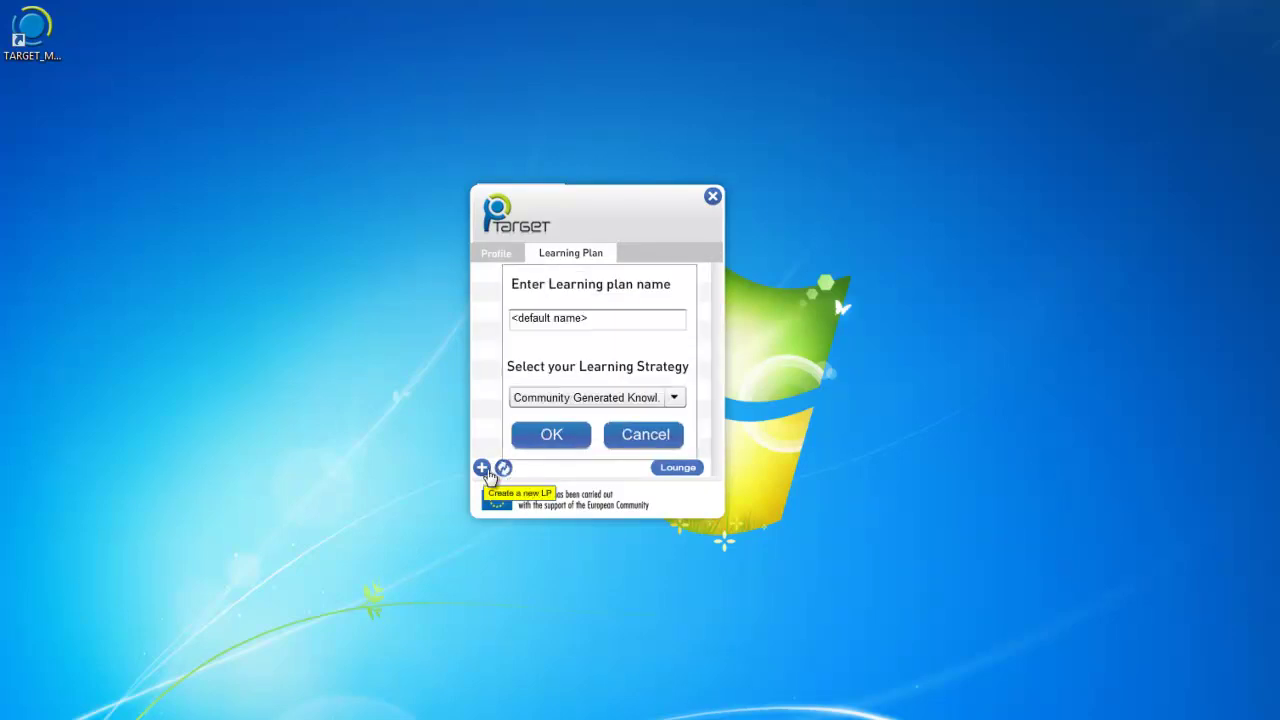
{"action": "left_click", "coordinate": [590, 322]}
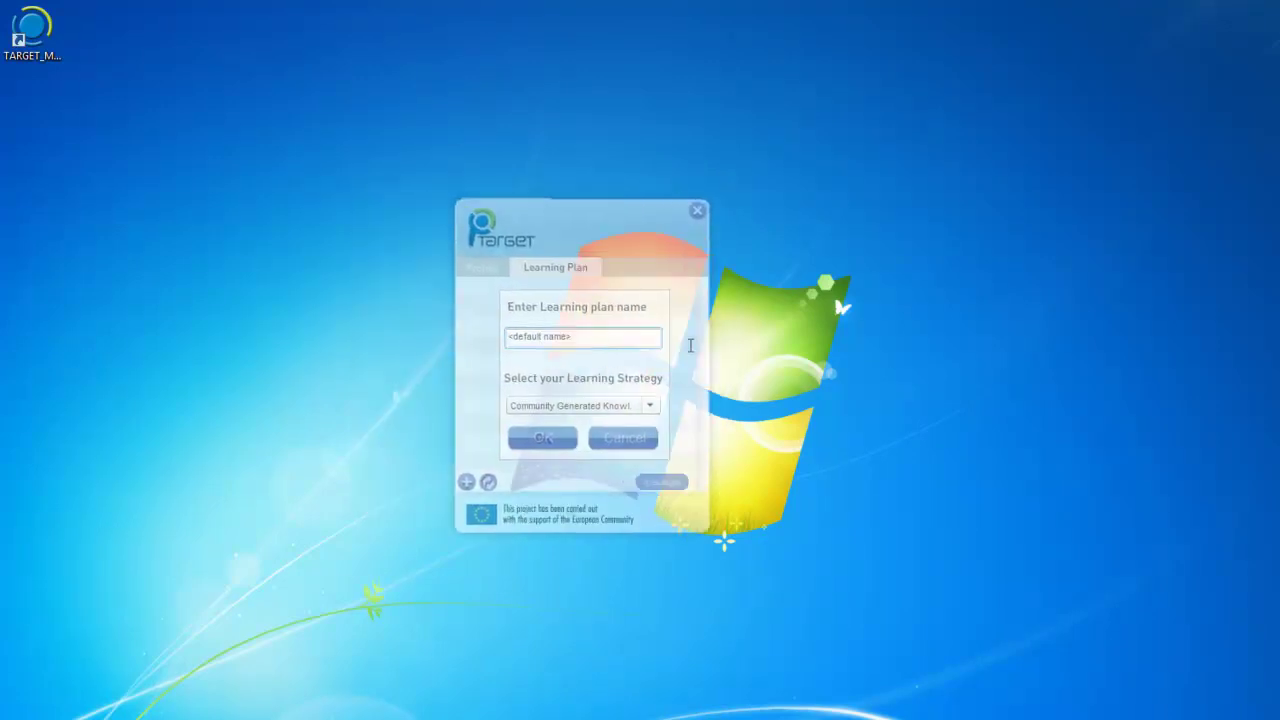
{"action": "double_click", "coordinate": [577, 348]}
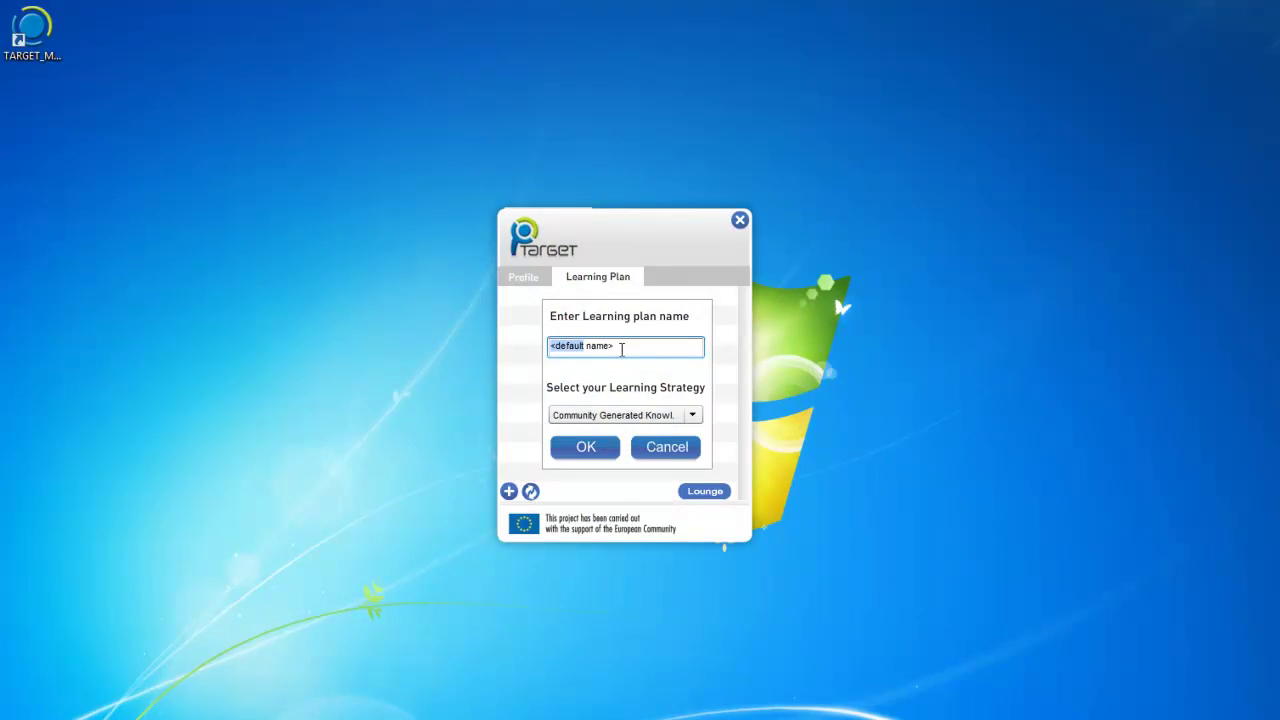
{"action": "key", "text": "Delete"}
{"action": "key", "text": "Delete"}
{"action": "key", "text": "Delete"}
{"action": "key", "text": "Delete"}
{"action": "key", "text": "Delete"}
{"action": "key", "text": "Delete"}
{"action": "key", "text": "Delete"}
{"action": "type", "text": "bingoPlan"}
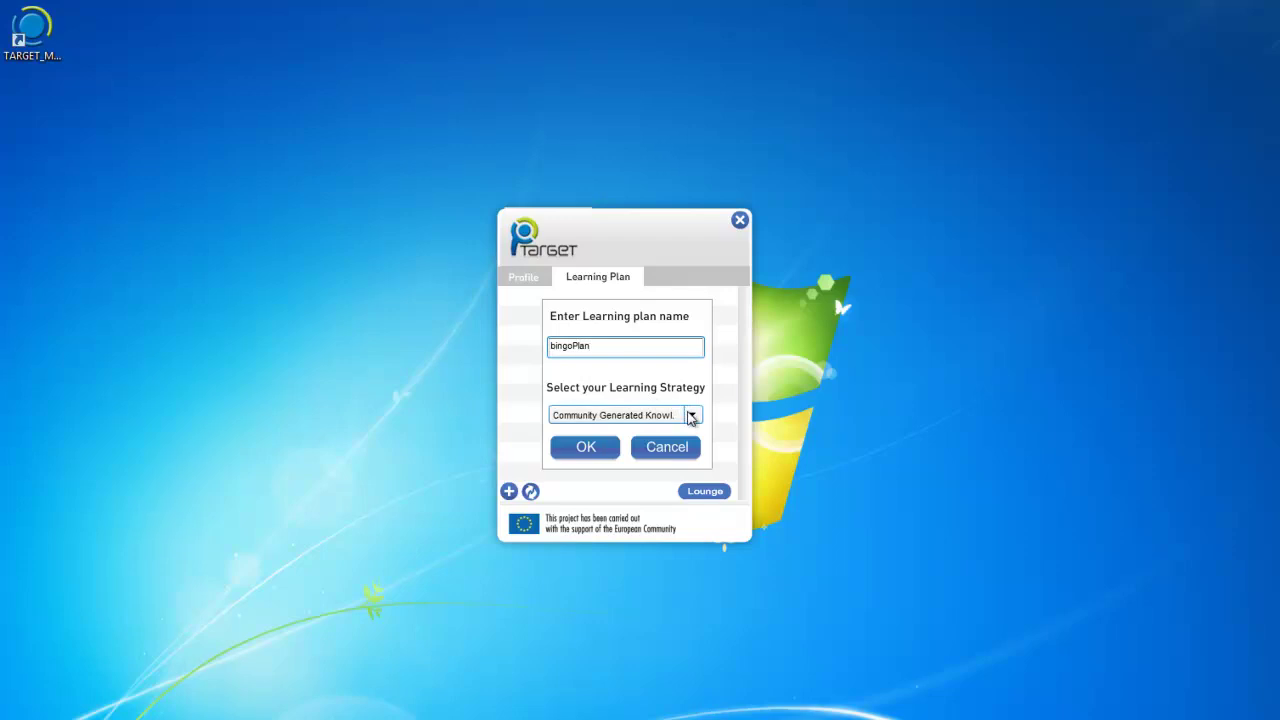
{"action": "left_click", "coordinate": [690, 415]}
{"action": "left_click", "coordinate": [662, 450]}
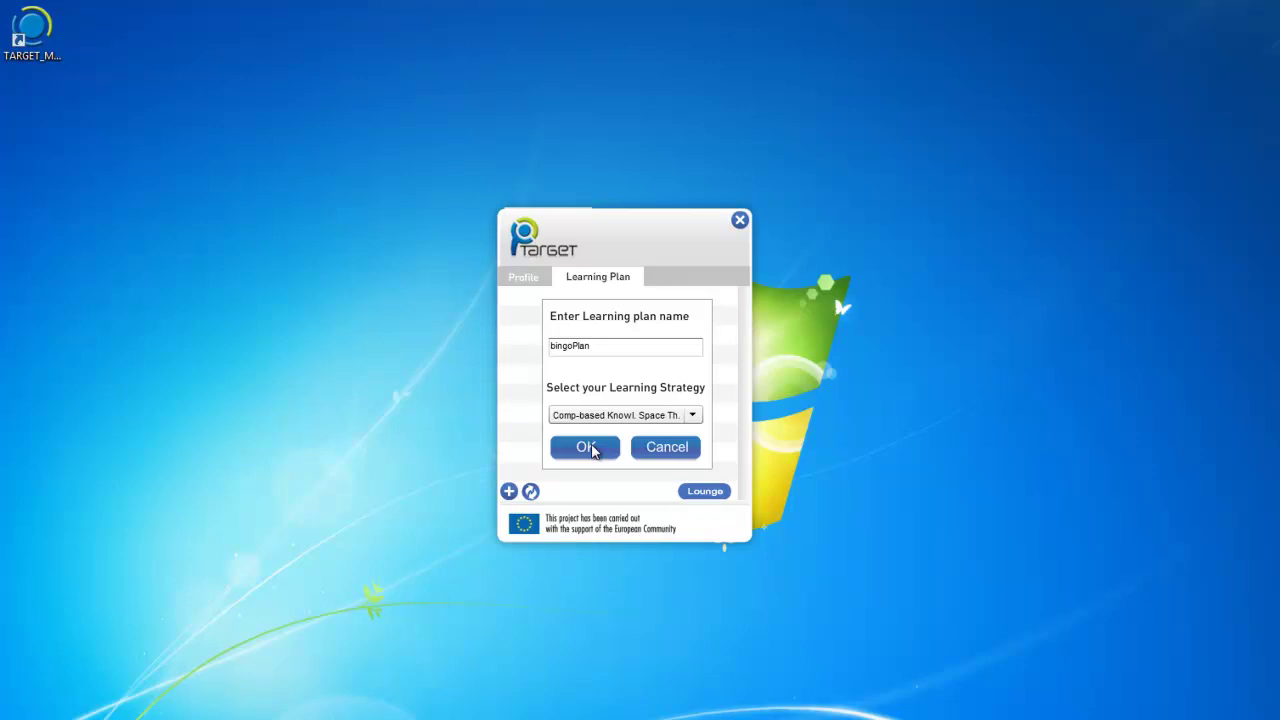
{"action": "left_click", "coordinate": [592, 450]}
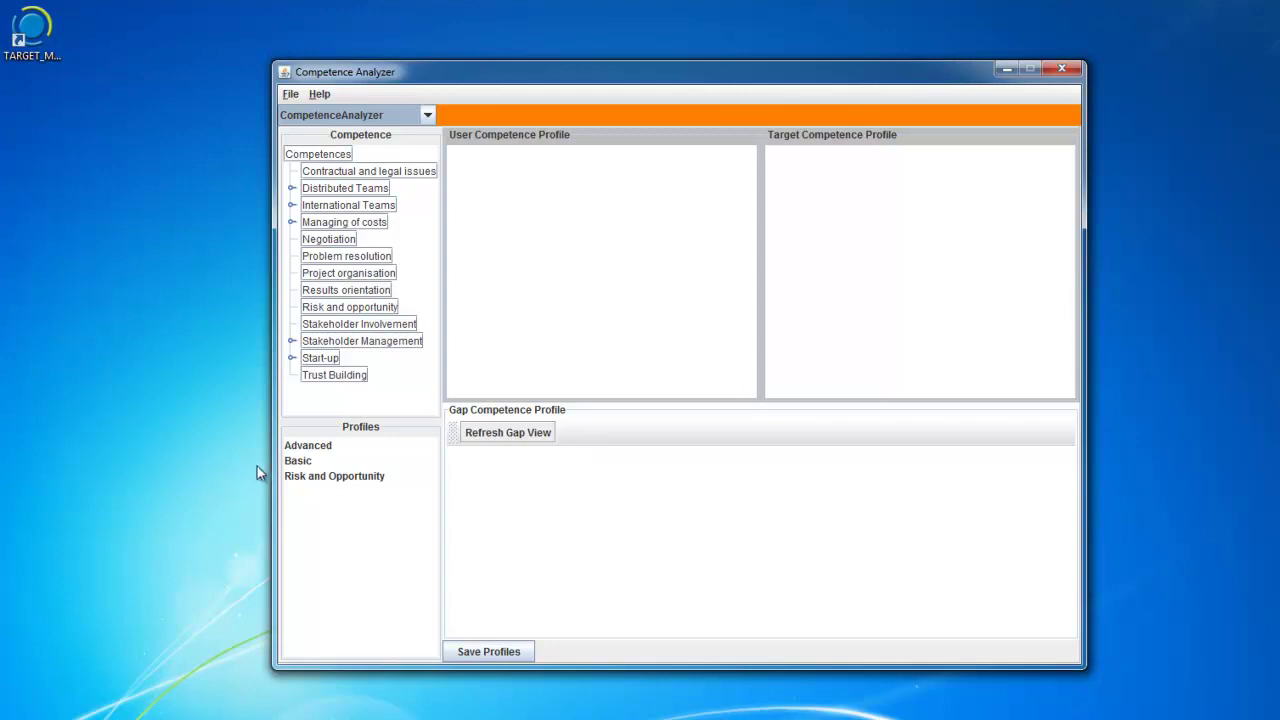
Load Basic as the user profile, and Advanced plus Problem resolution as the target profile.
{"action": "left_click", "coordinate": [291, 462]}
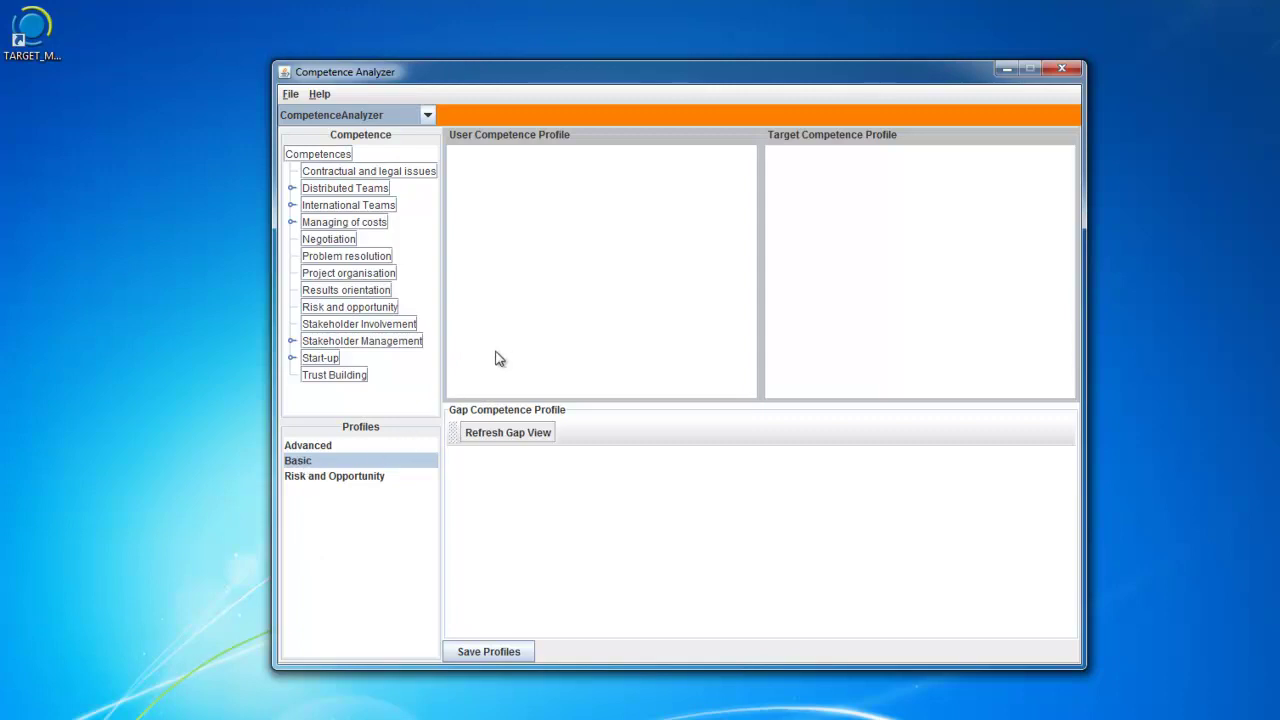
{"action": "double_click", "coordinate": [342, 462]}
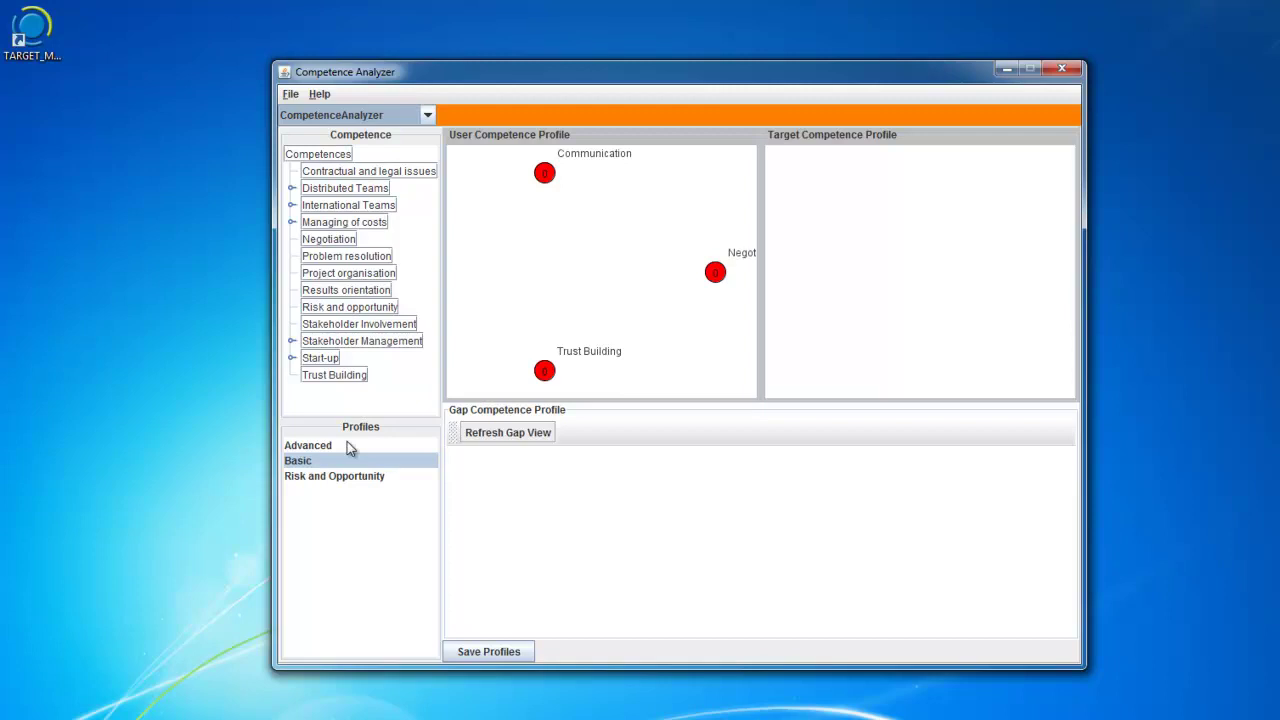
{"action": "left_click_drag", "start_coordinate": [337, 446], "coordinate": [820, 326]}
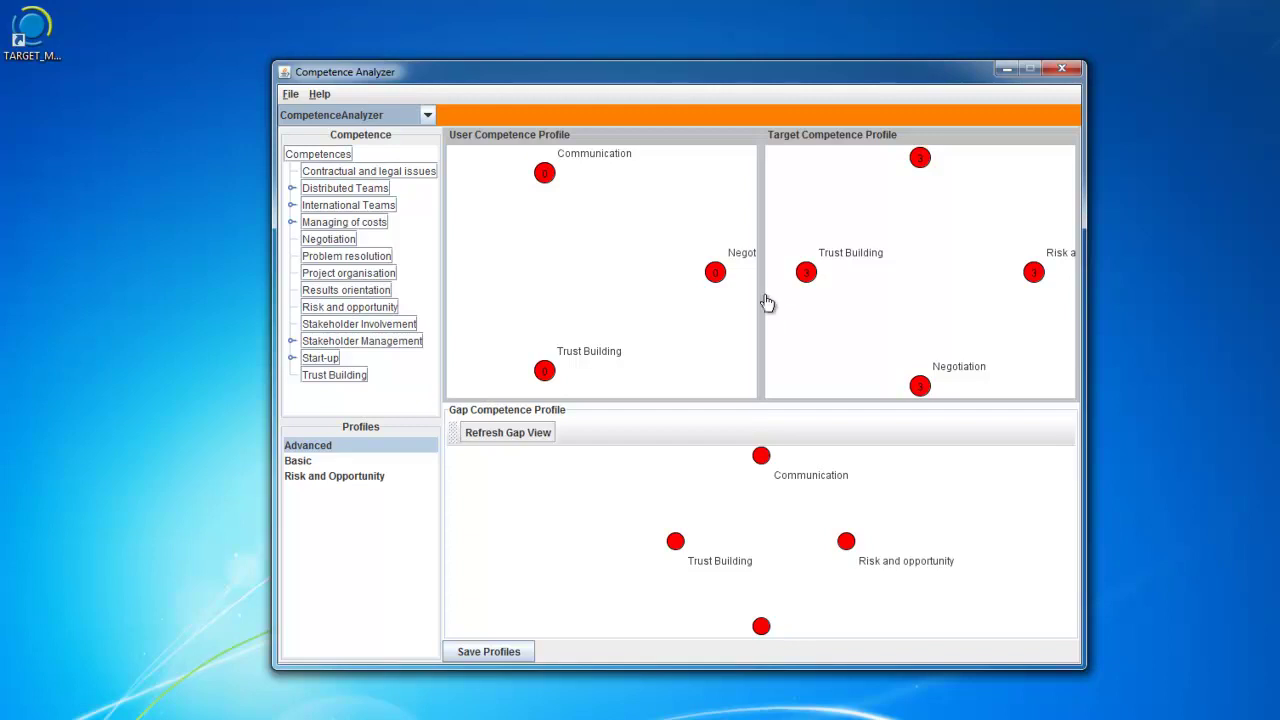
{"action": "left_click_drag", "start_coordinate": [348, 258], "coordinate": [932, 252]}
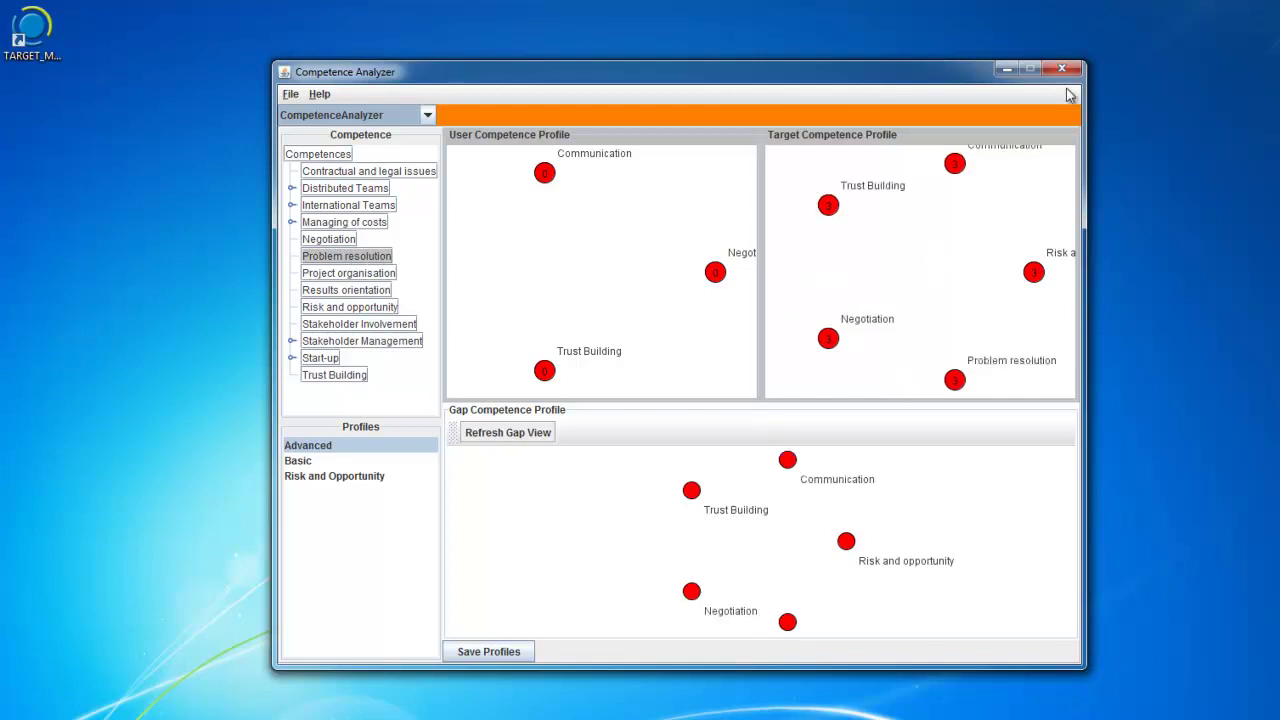
{"action": "left_click", "coordinate": [476, 648]}
Save the competence profiles, close the Competence Analyzer, confirm the saved message, and choose Lounge.
{"action": "left_click", "coordinate": [505, 712]}
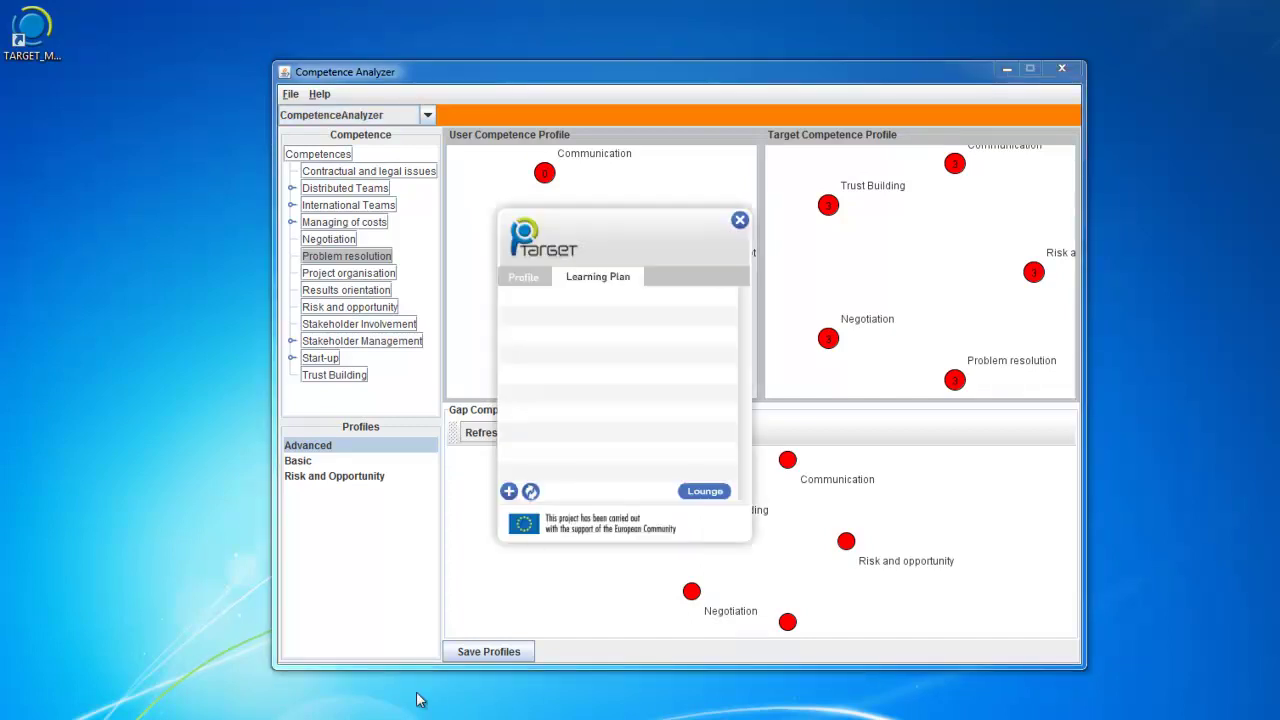
{"action": "left_click", "coordinate": [1062, 68]}
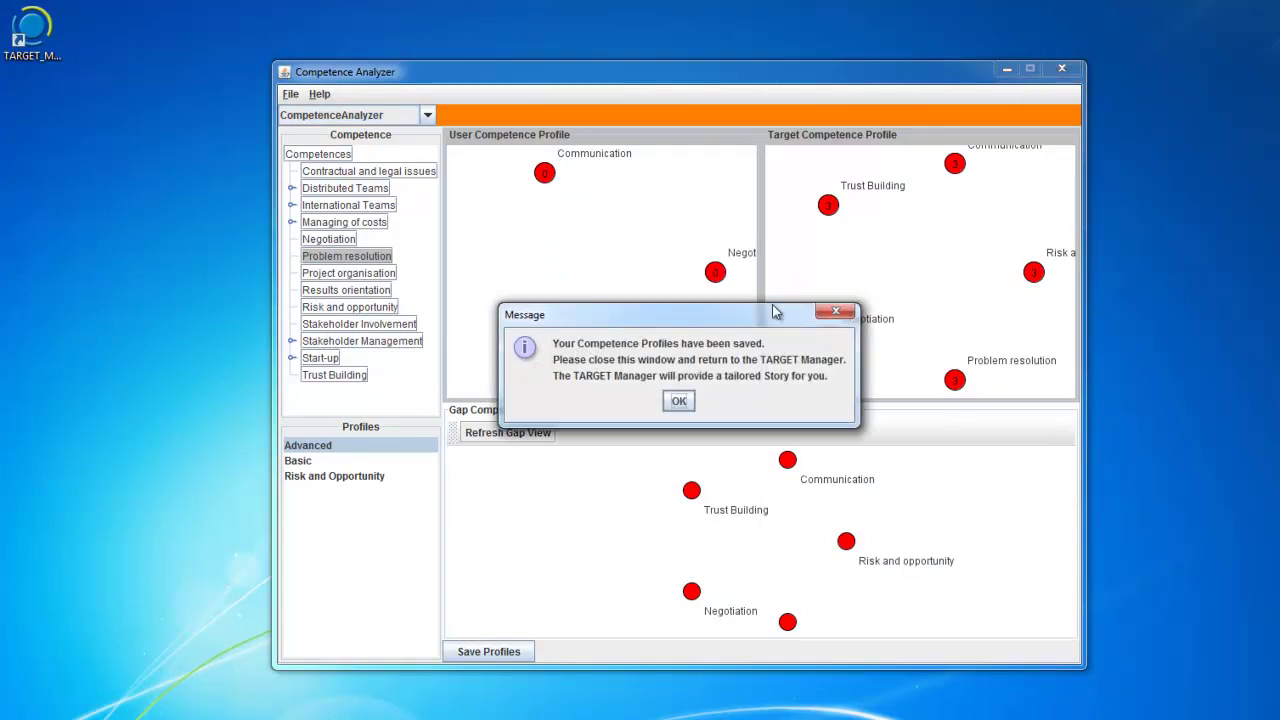
{"action": "left_click", "coordinate": [679, 401]}
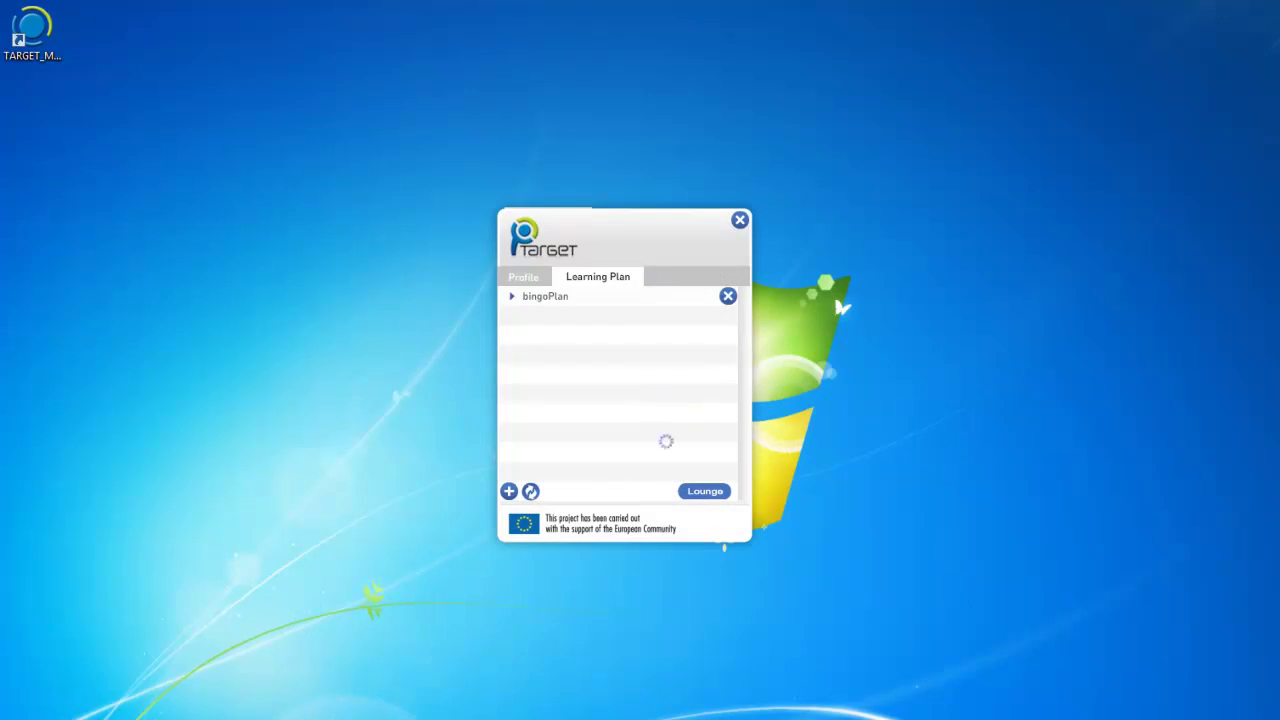
{"action": "left_click", "coordinate": [705, 492]}
Launch the Virtual Office lounge from the TARGET popup.
{"action": "left_click", "coordinate": [705, 491]}
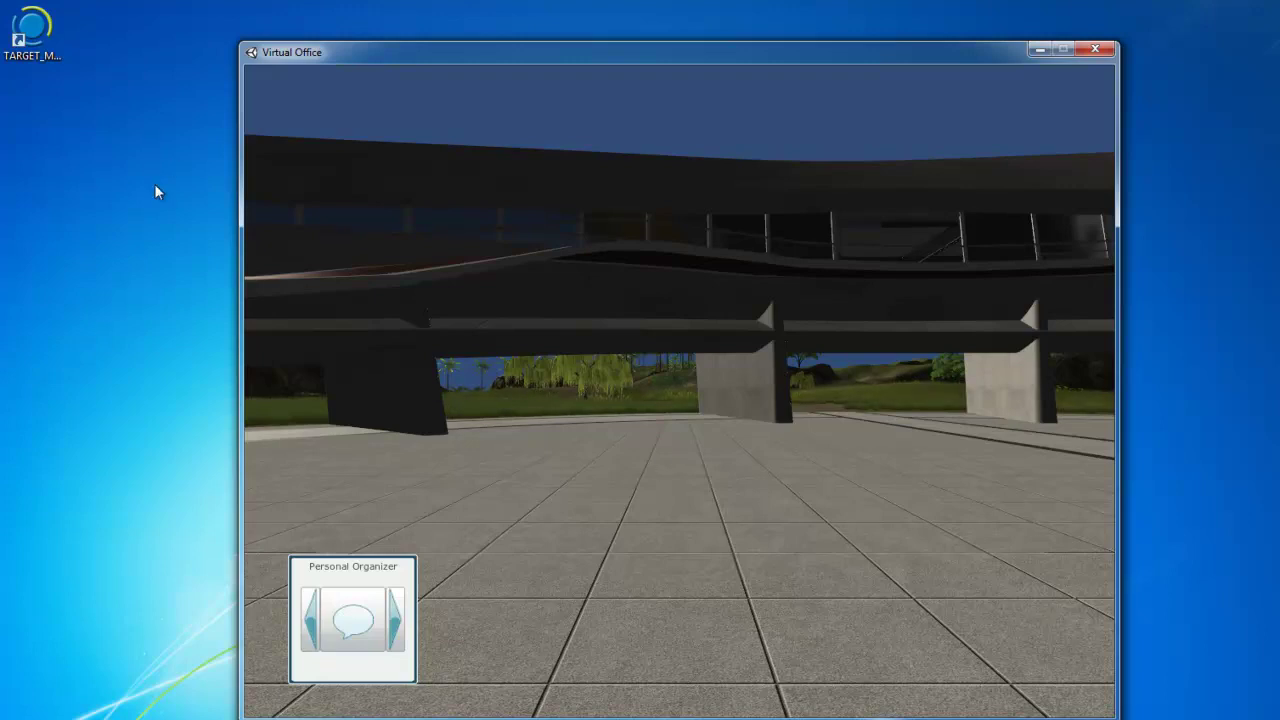
Walk to the glass-domed statue and activate it to show the Stakeholder Management story.
{"action": "key", "text": "Up"}
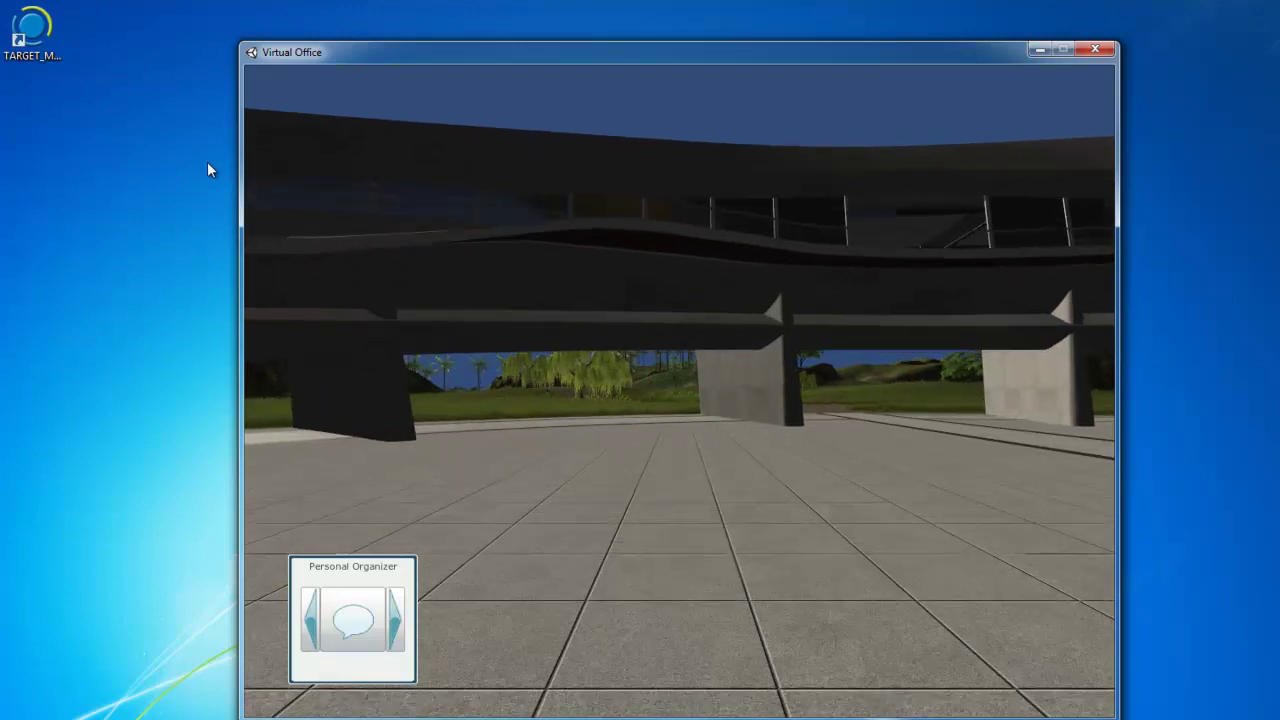
{"action": "key", "text": "Left"}
{"action": "key", "text": "Right"}
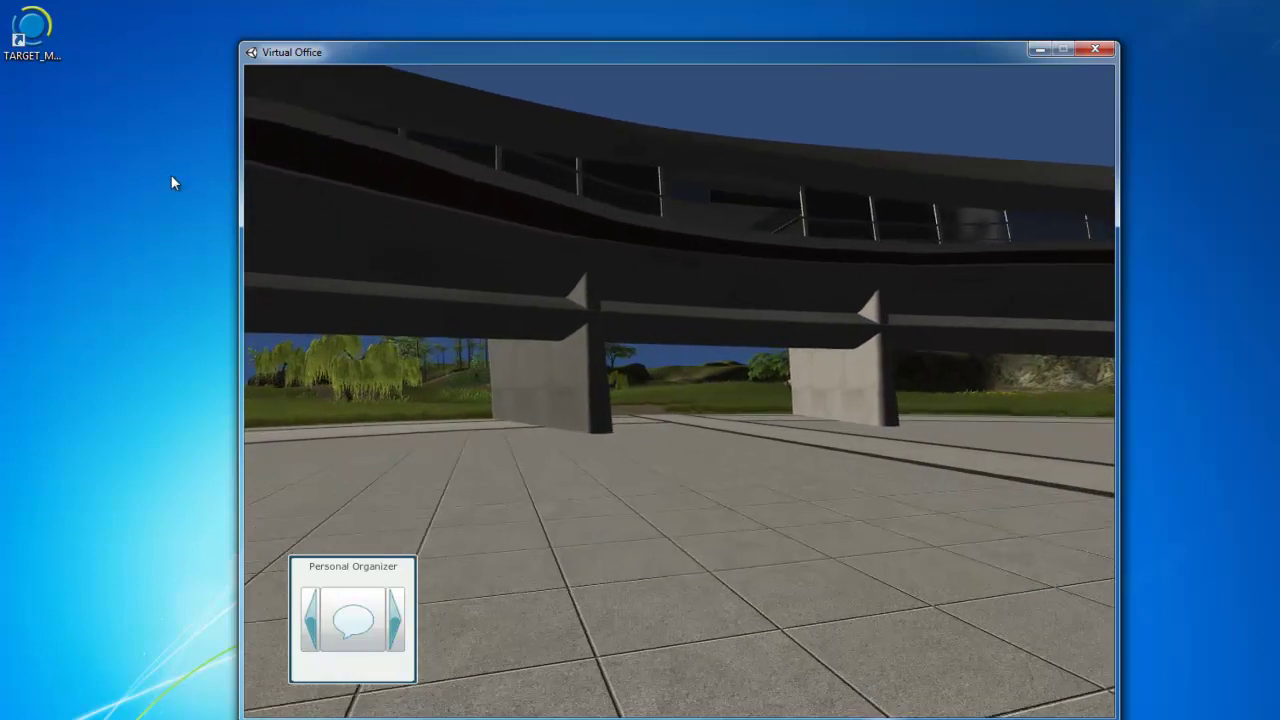
{"action": "key", "text": "Right"}
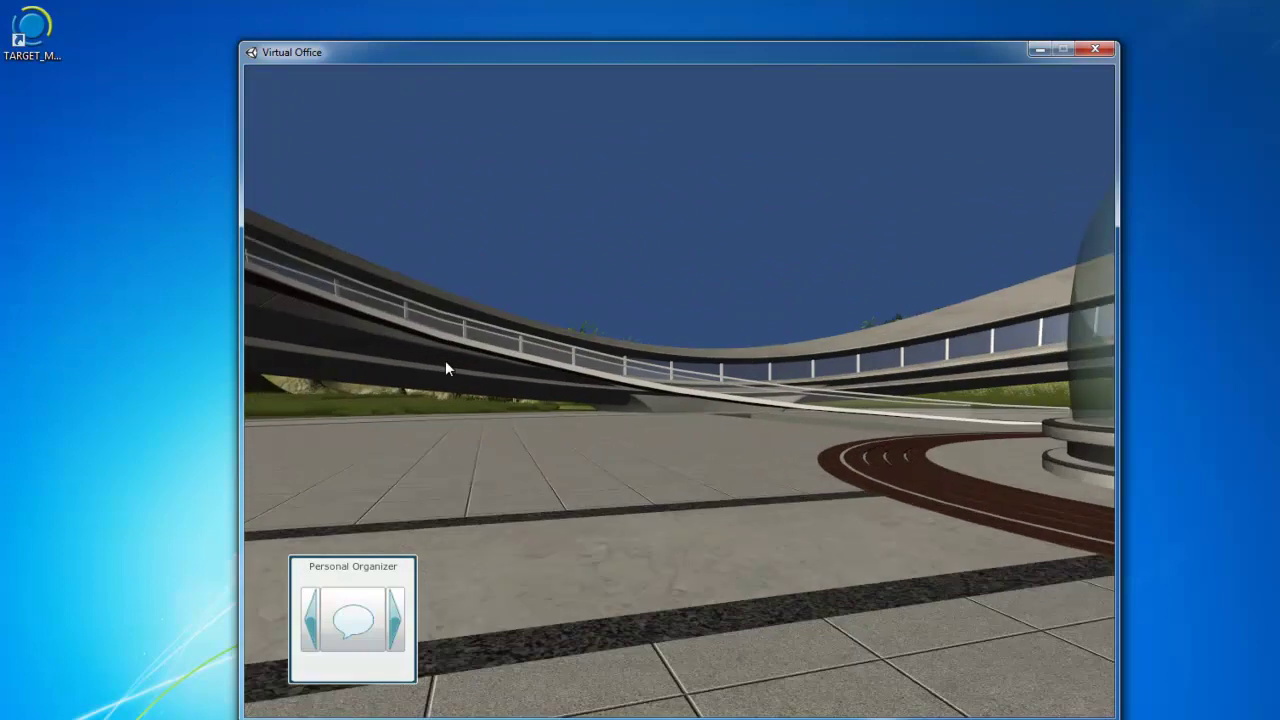
{"action": "key", "text": "Right"}
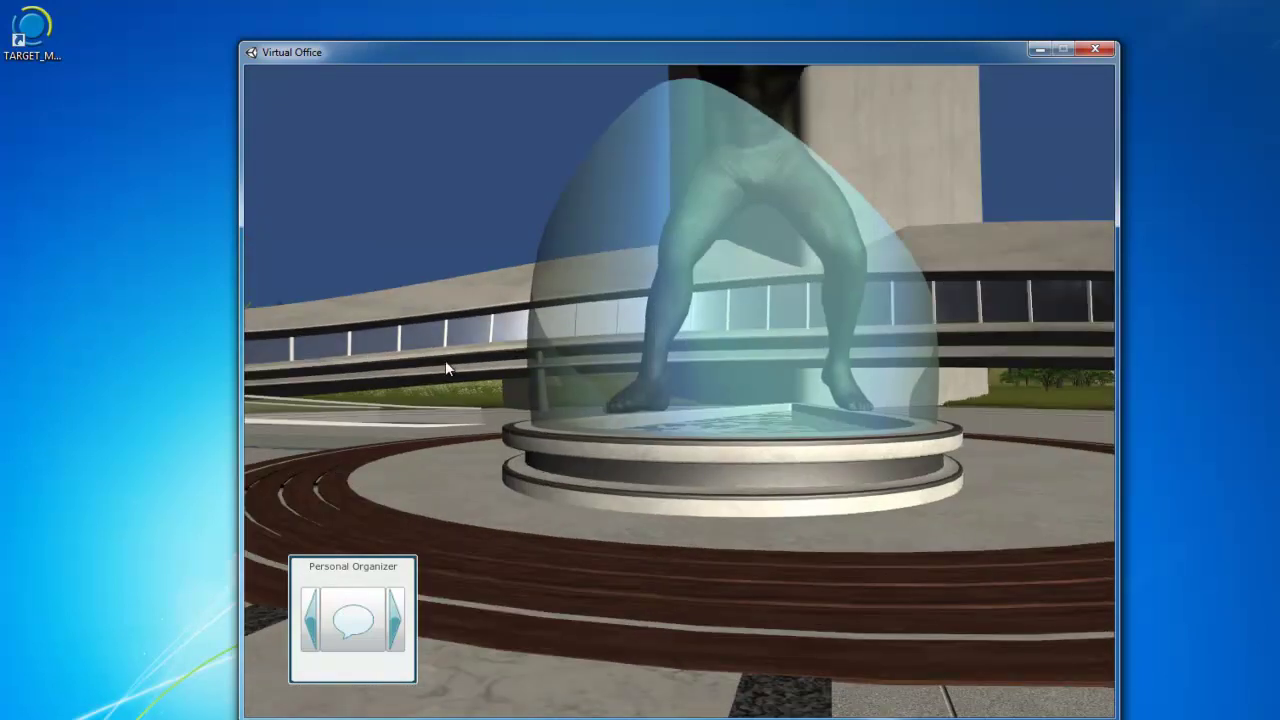
{"action": "key", "text": "Left"}
{"action": "key", "text": "Right"}
{"action": "key", "text": "Up"}
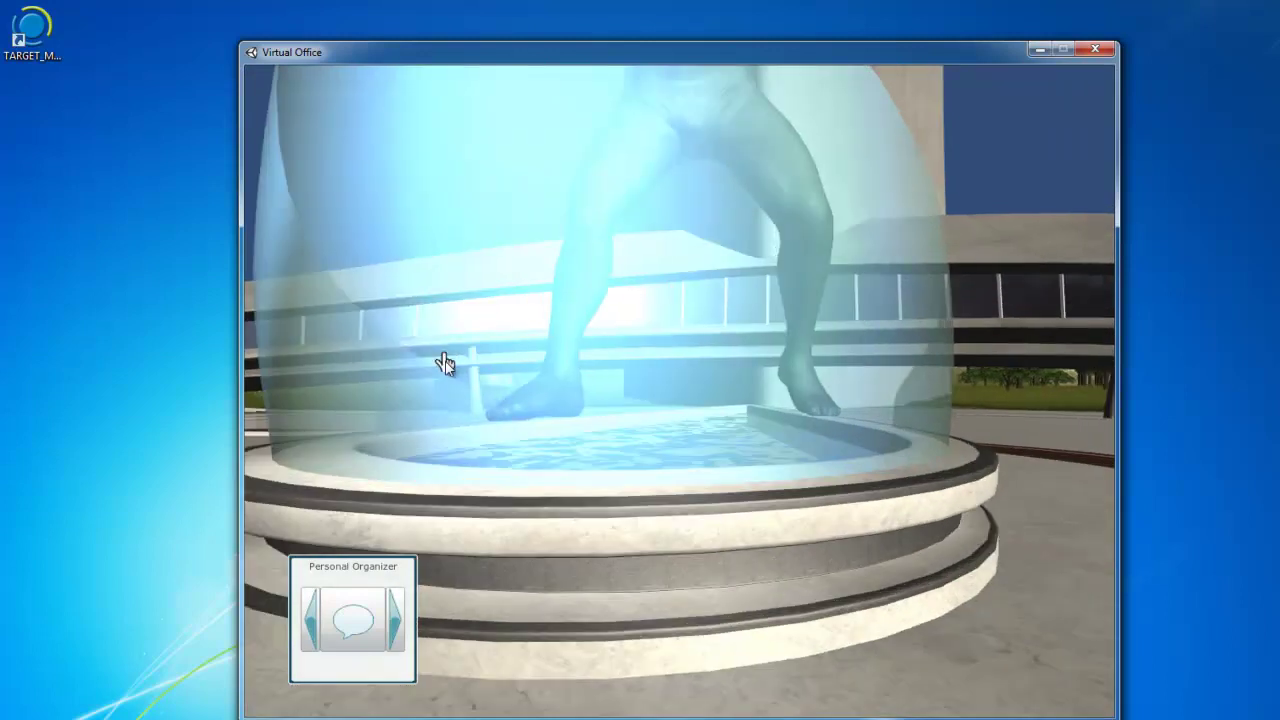
{"action": "left_click", "coordinate": [739, 430]}
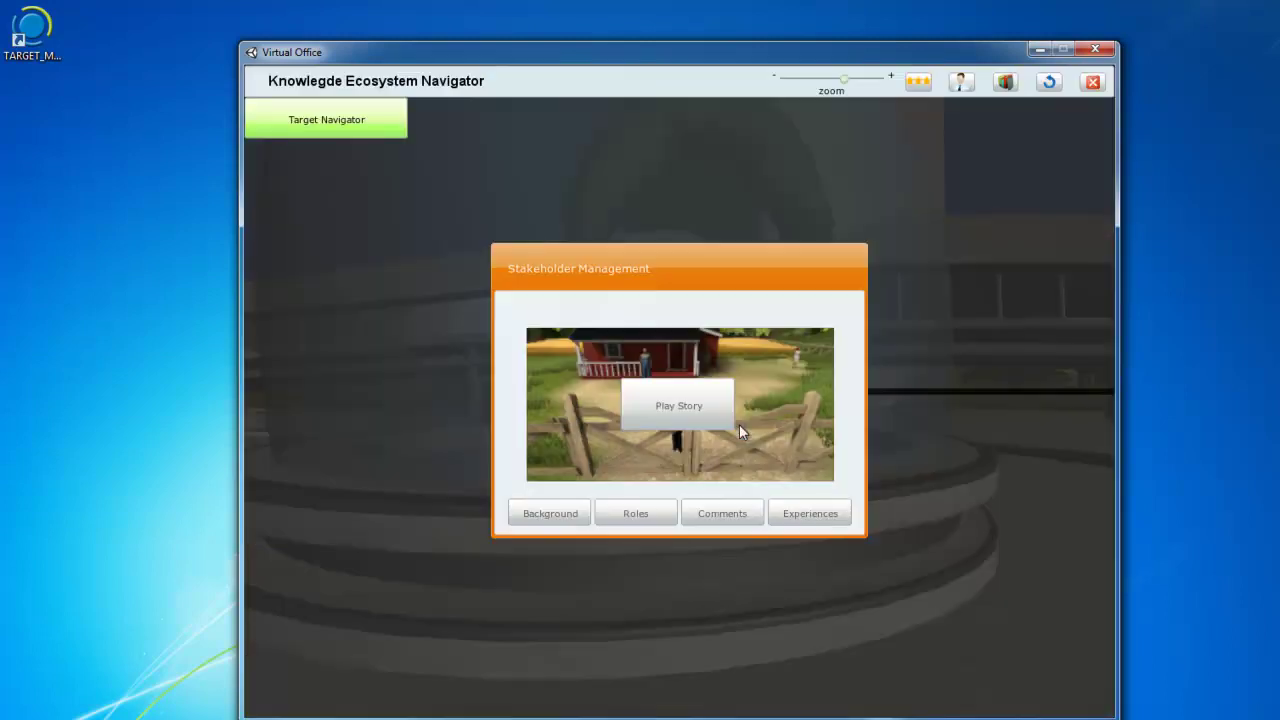